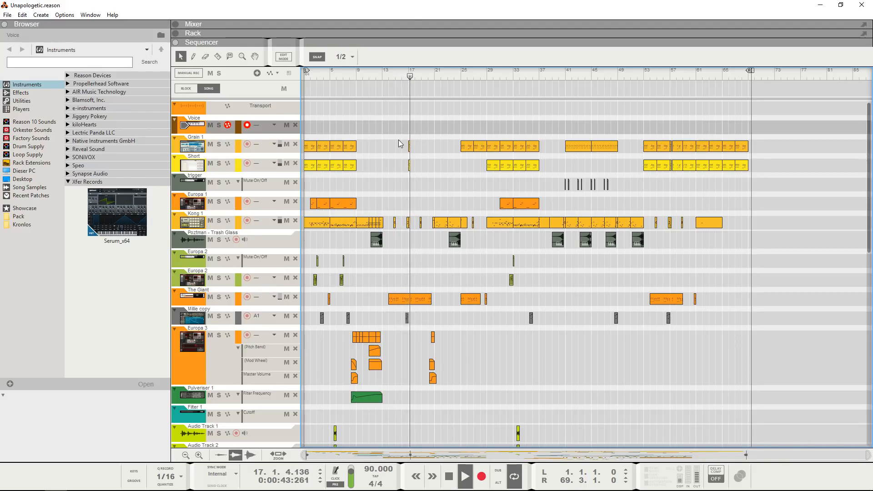
Stop playback and preview the Unapologetic Bark 6 sample loaded in the Grain 4 device in the rack
key(space)
key(shift+Return)
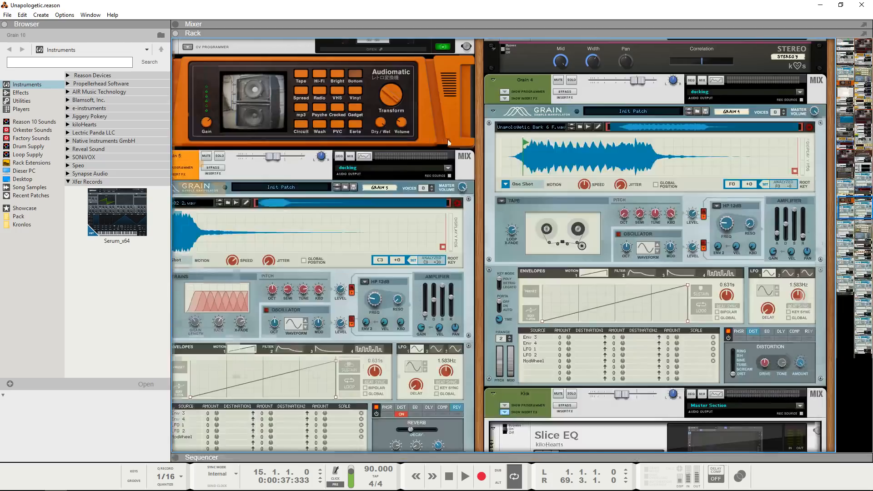
drag(862, 213, 856, 236)
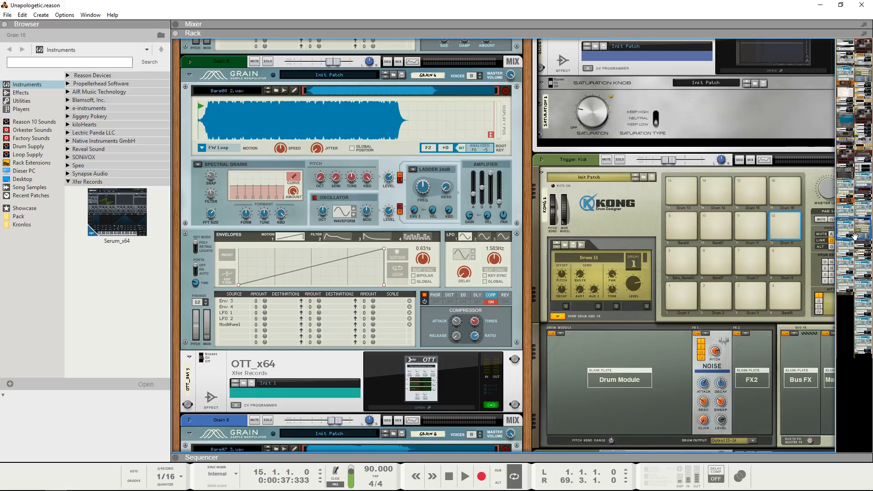
scroll(523, 211, up, 3)
scroll(542, 214, up, 10)
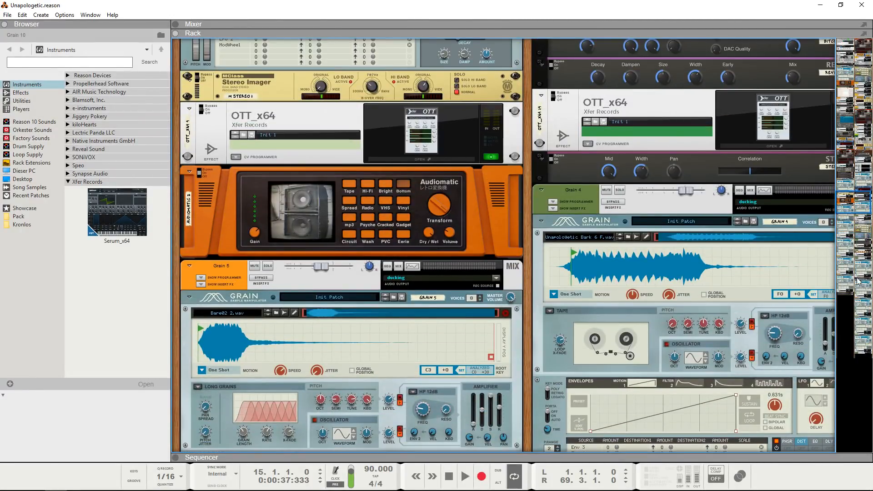
drag(852, 197, 857, 200)
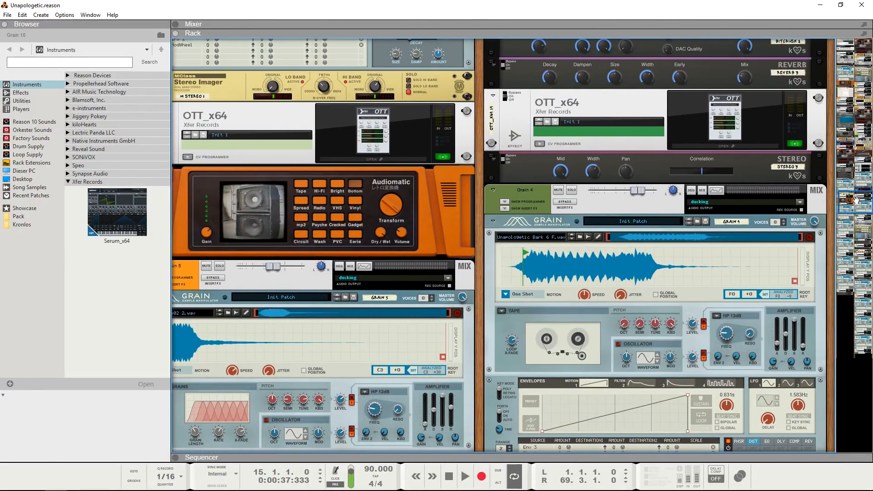
scroll(749, 262, down, 1)
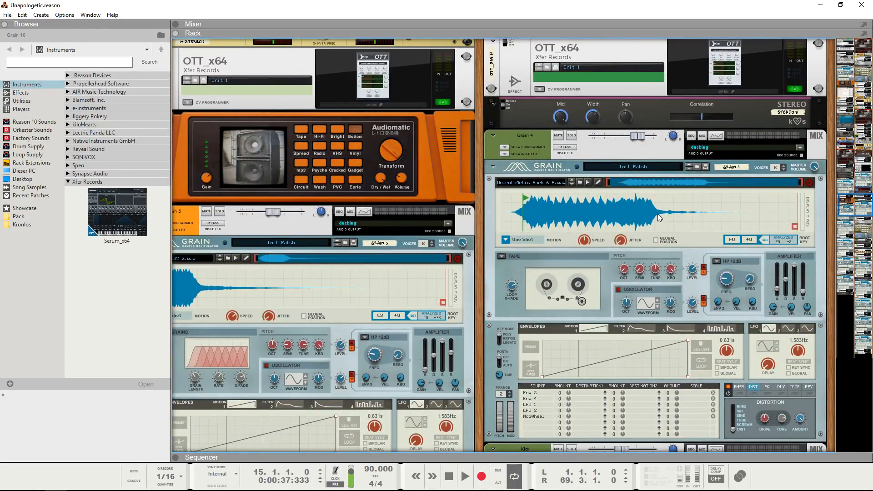
scroll(659, 217, down, 1)
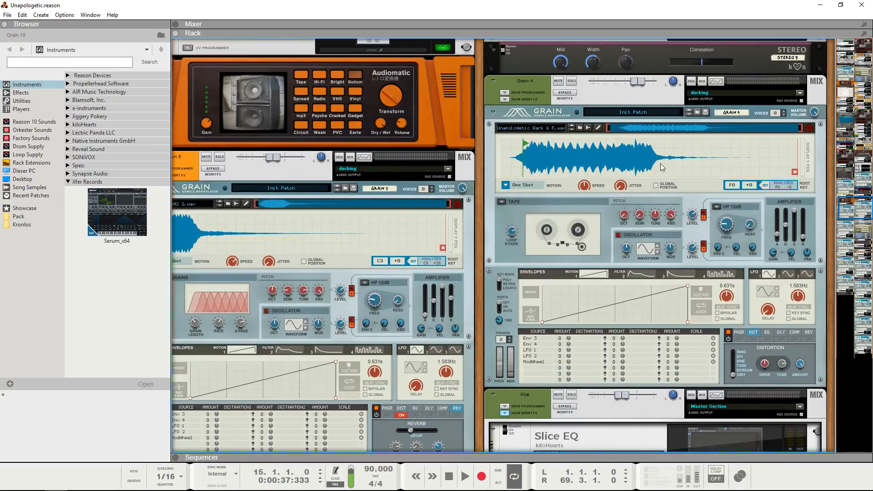
click(810, 129)
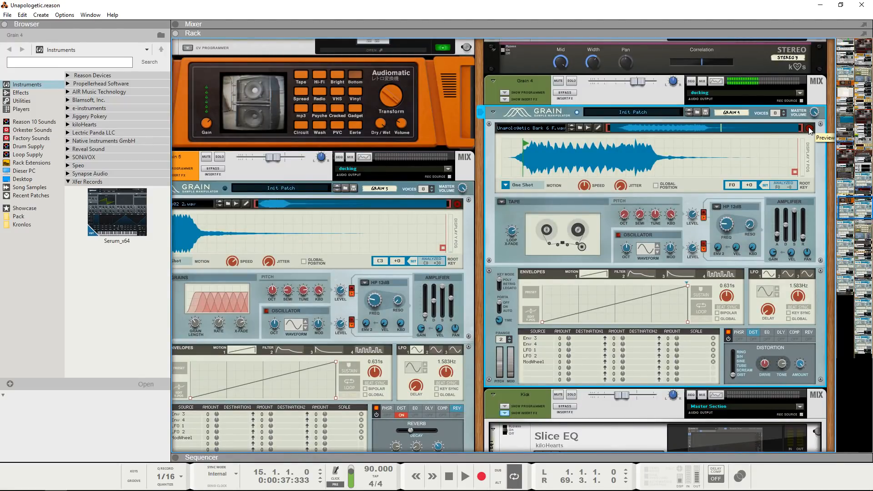
Preview the samples loaded in the Grain 5 and Grain 6 devices in the rack
scroll(477, 130, down, 2)
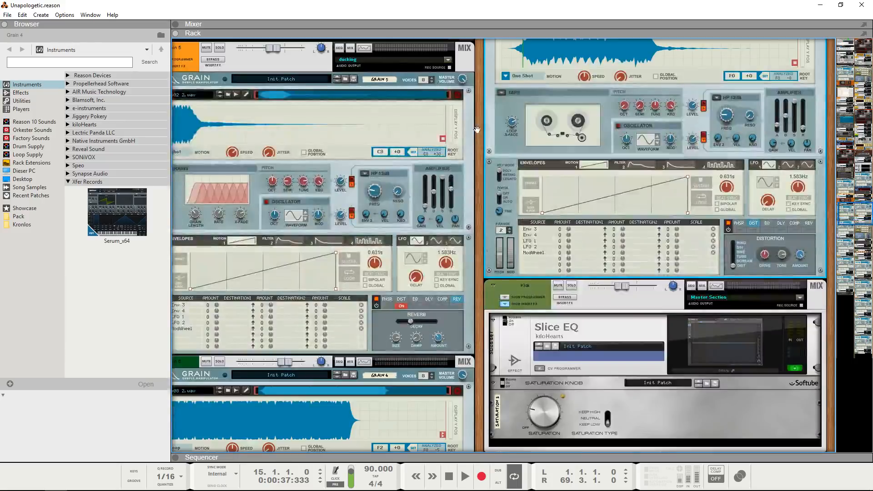
click(457, 95)
scroll(459, 98, down, 3)
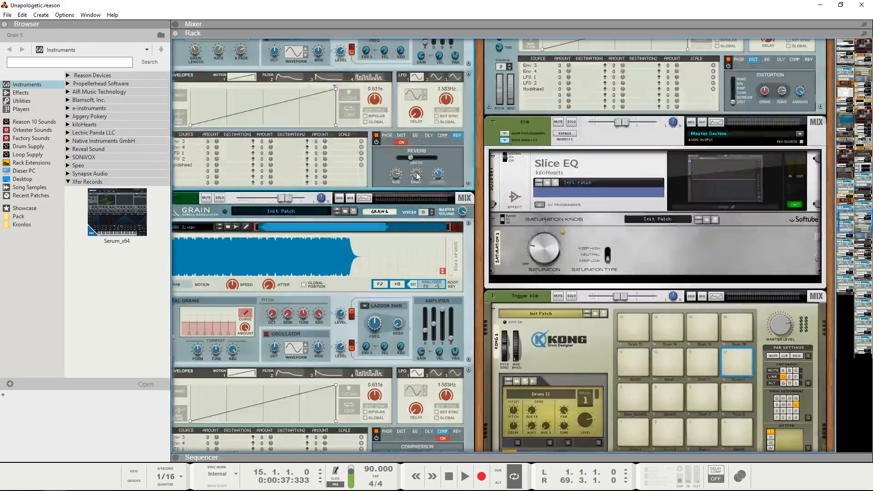
click(452, 228)
Examine the stacked Grain devices and their effects in the rack, from Grain 5 down to Grain 8
scroll(445, 184, up, 3)
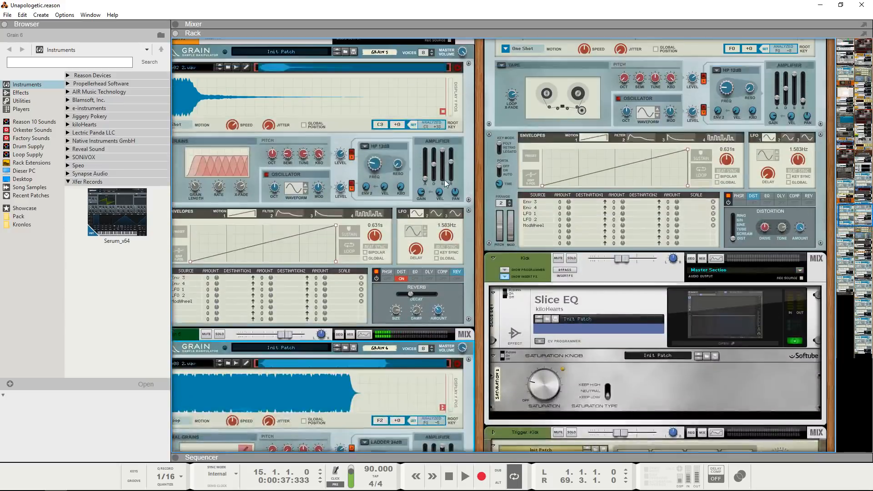
scroll(445, 180, up, 4)
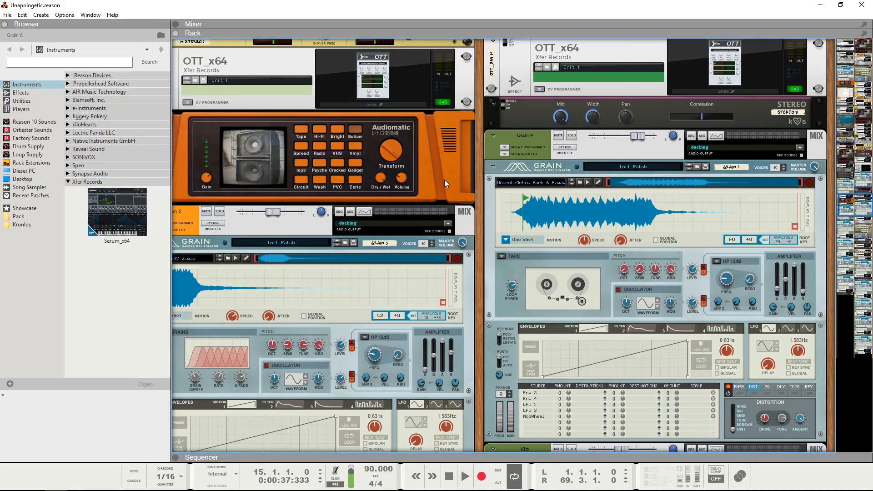
scroll(464, 219, down, 3)
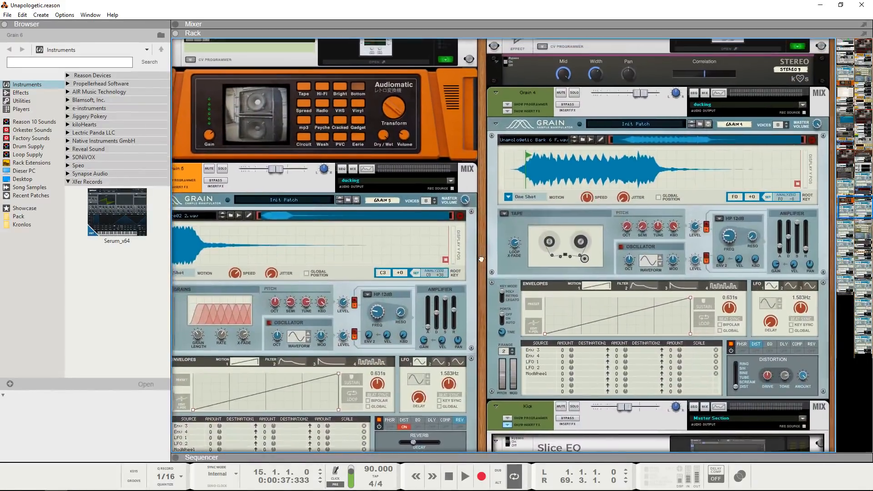
drag(481, 259, 533, 176)
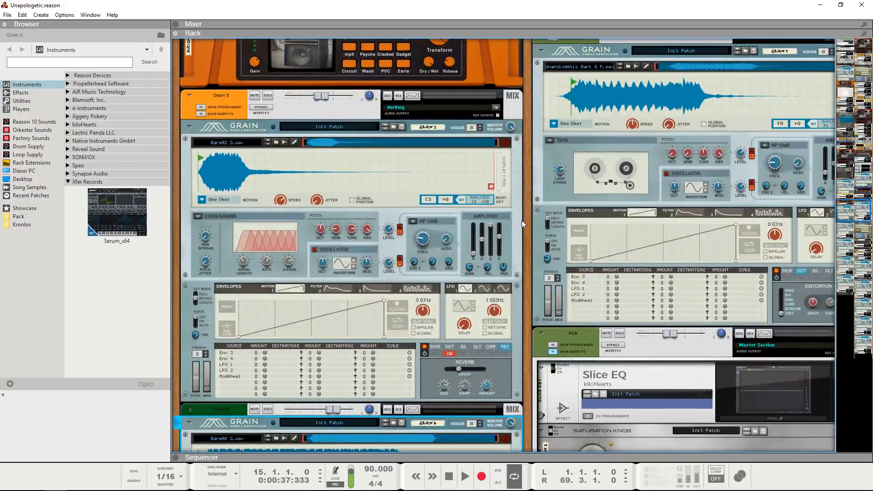
drag(524, 221, 530, 253)
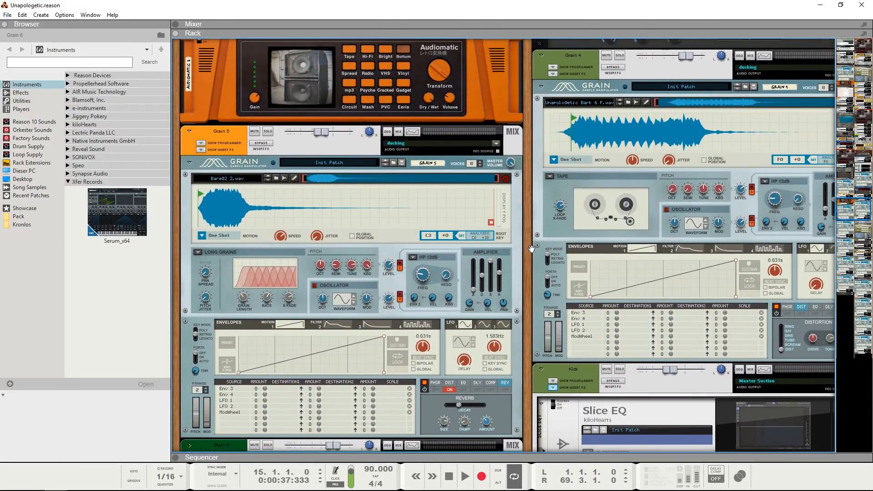
scroll(531, 249, down, 15)
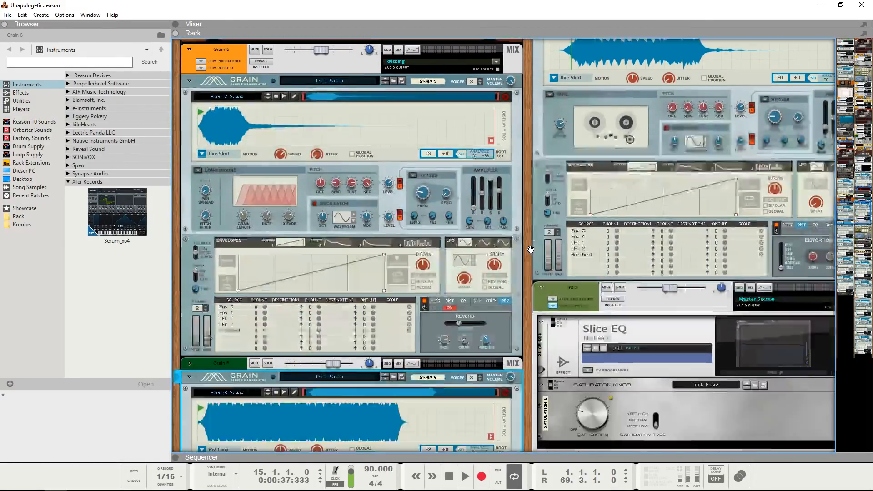
scroll(527, 292, down, 3)
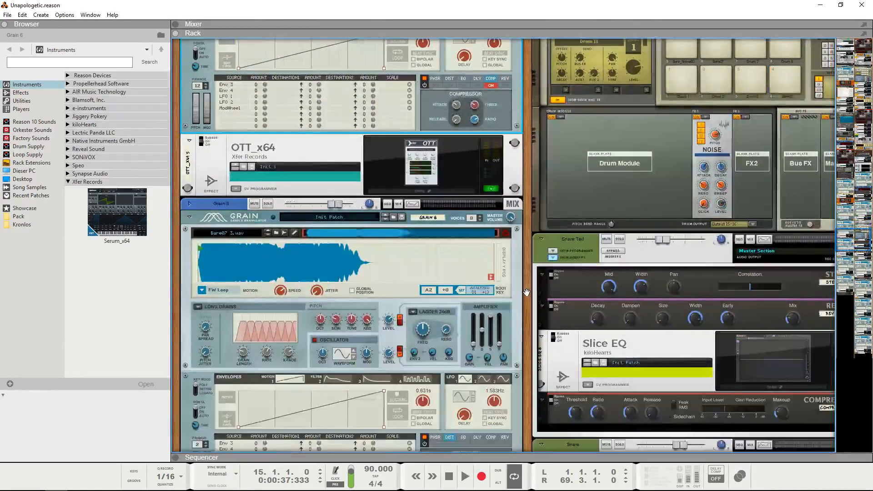
scroll(527, 292, up, 5)
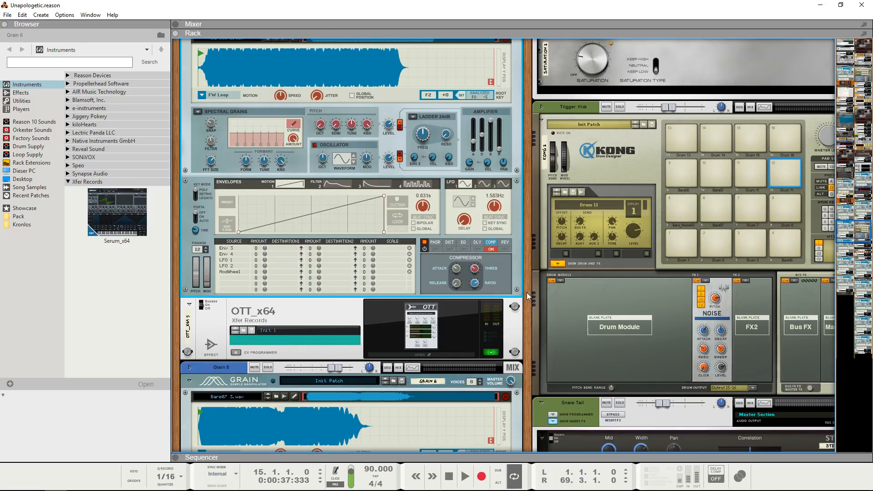
Play the arrangement from bar 15 in the sequencer with the Grain tracks in view, and stop playback
key(F7)
scroll(426, 334, down, 15)
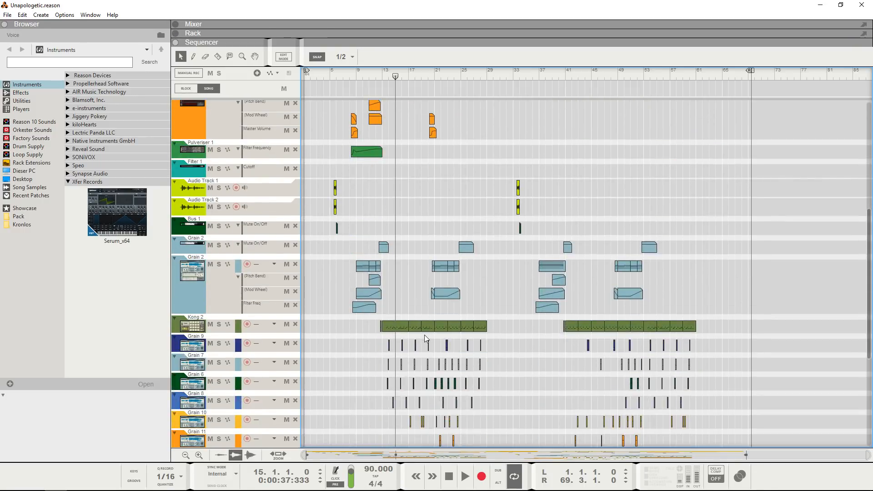
scroll(405, 340, up, 7)
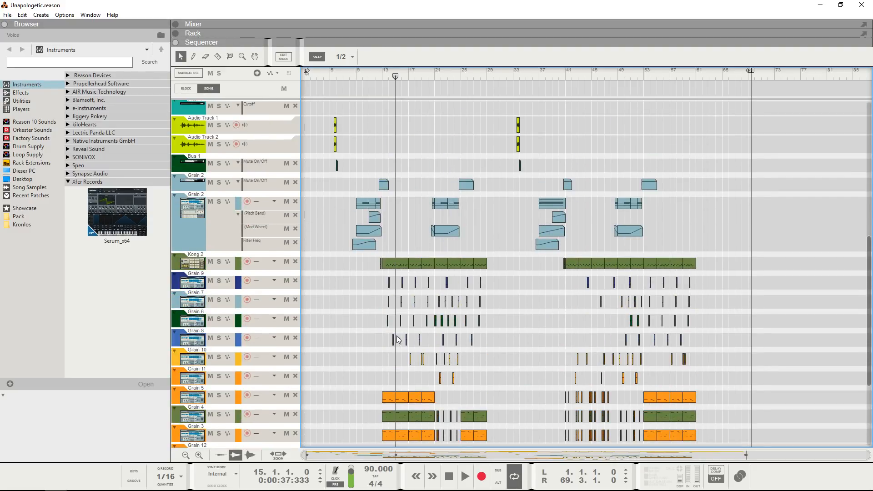
scroll(375, 315, down, 4)
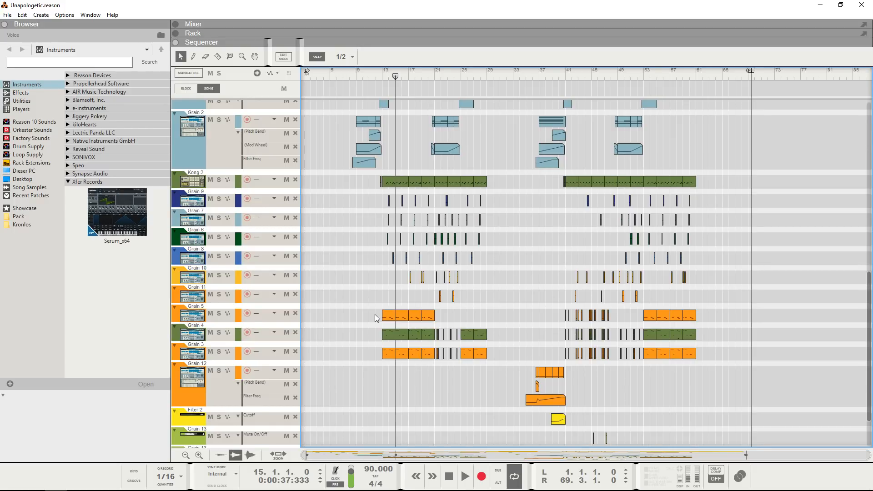
scroll(374, 318, up, 3)
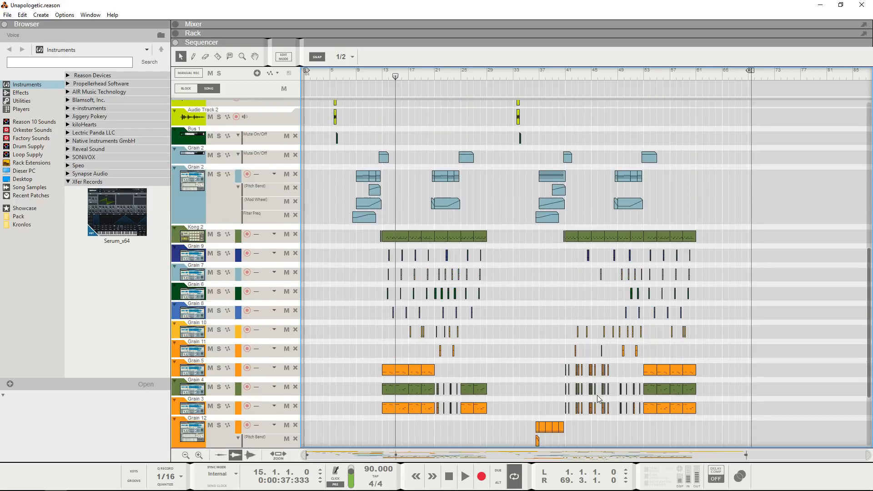
click(465, 476)
scroll(473, 330, down, 4)
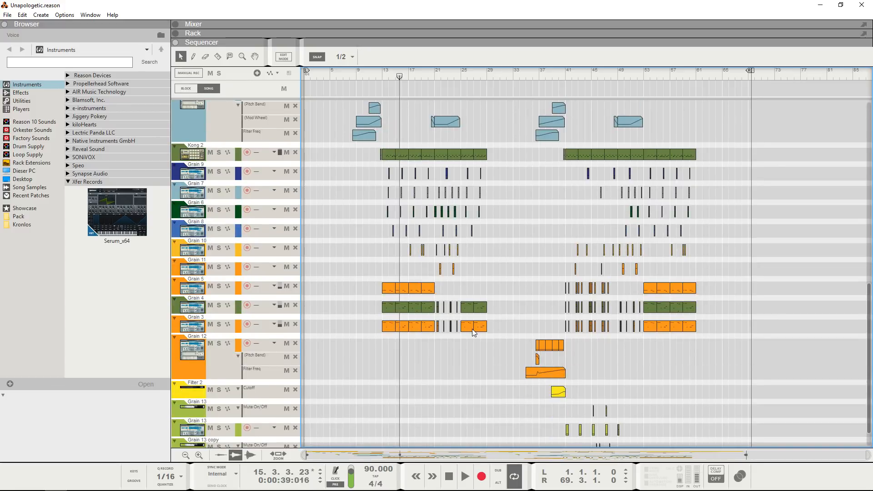
key(space)
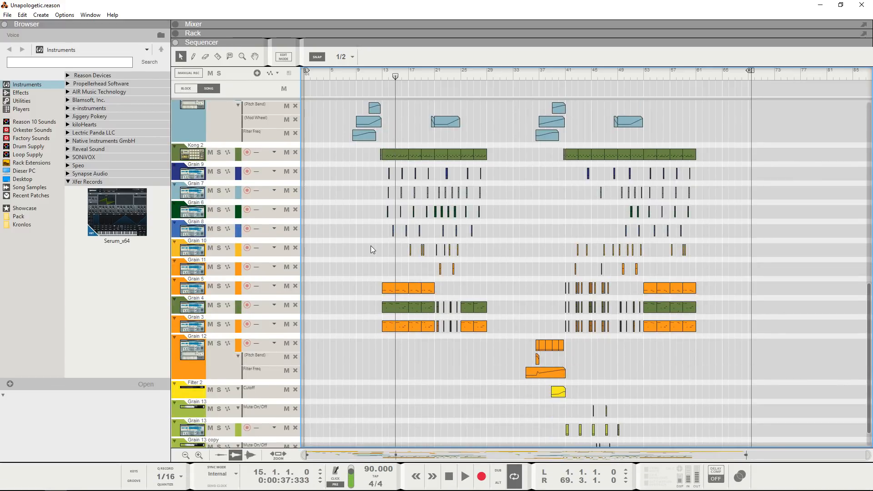
Examine the Grain 6 device's spectral grain, oscillator and compressor settings in the rack
key(F6)
scroll(373, 245, down, 4)
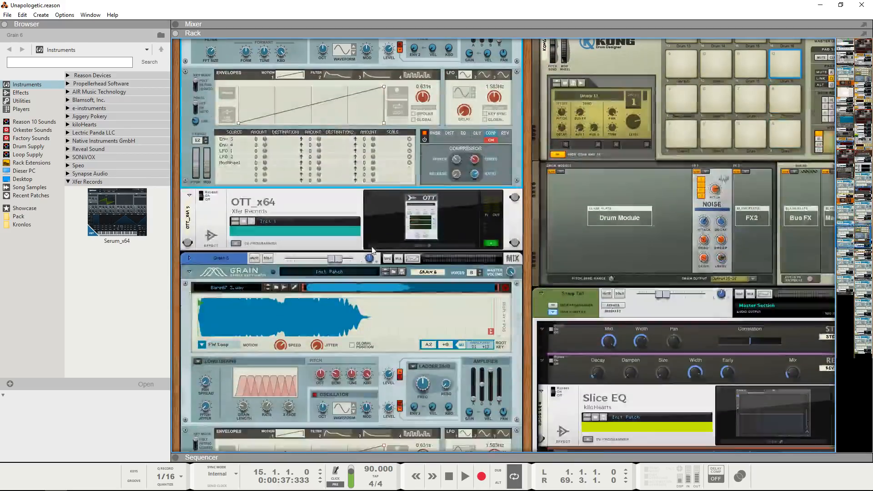
scroll(370, 245, up, 3)
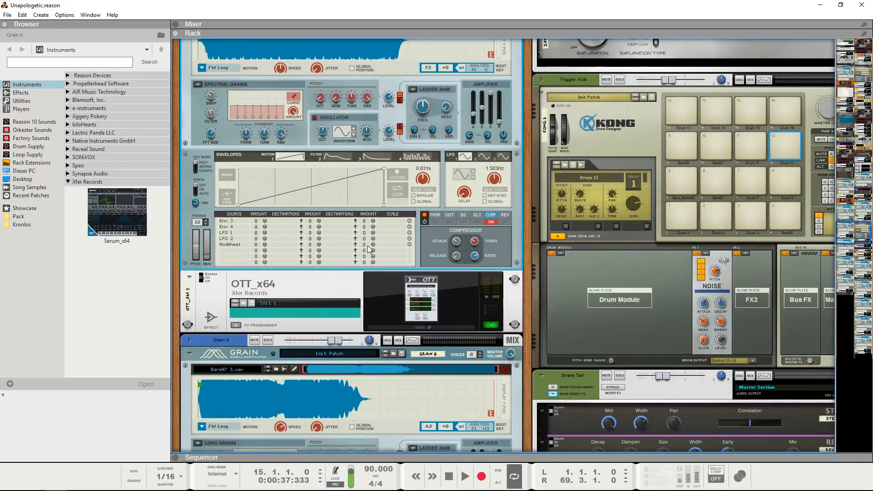
scroll(367, 246, up, 1)
scroll(367, 241, up, 3)
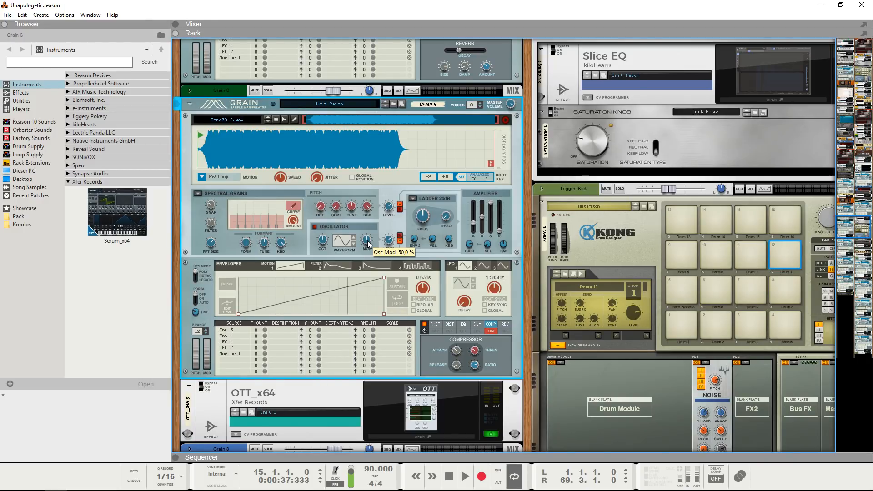
Examine how the clips on the Grain tracks are arranged against the Kong 2 track in the sequencer
key(F7)
scroll(367, 236, up, 2)
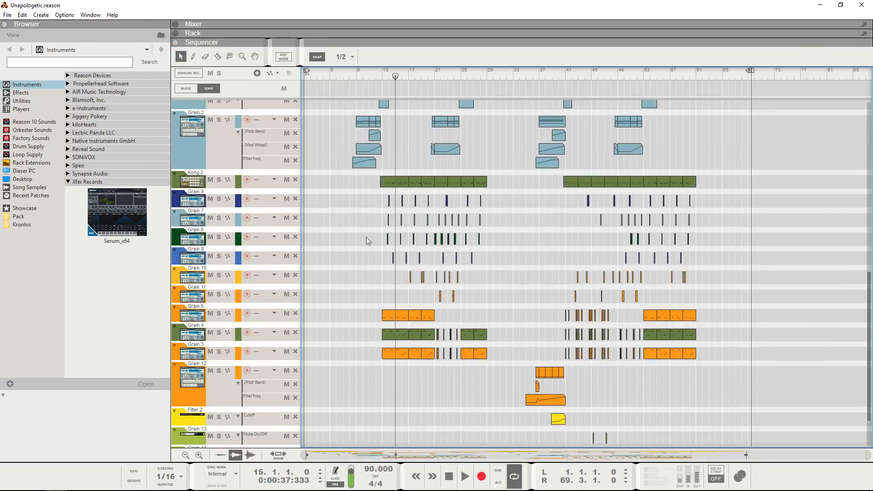
scroll(351, 253, up, 2)
scroll(349, 253, down, 4)
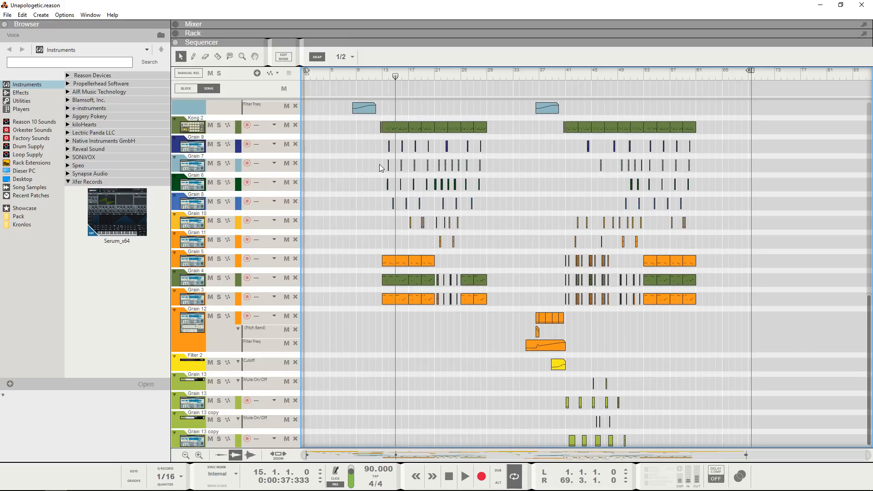
scroll(369, 184, up, 2)
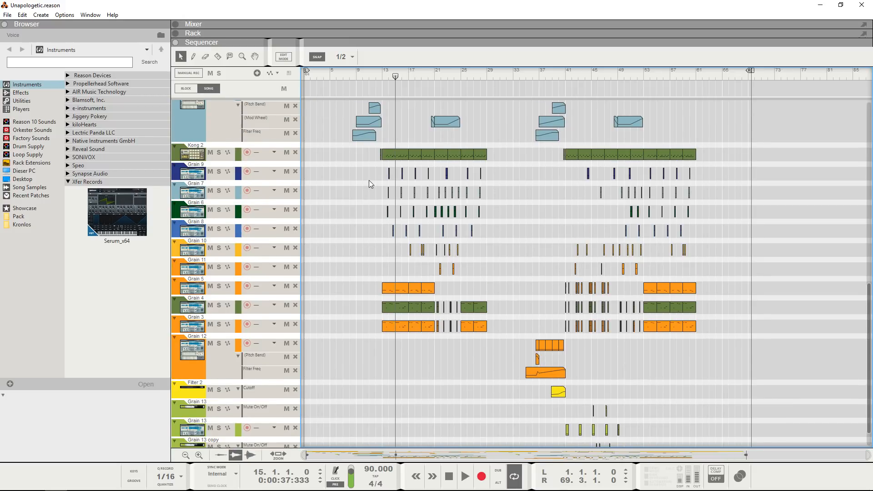
scroll(370, 182, down, 2)
scroll(369, 181, up, 4)
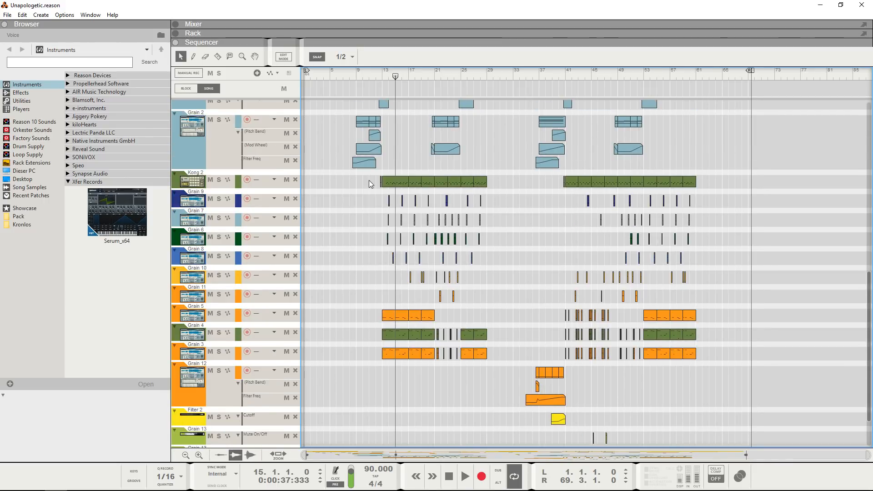
scroll(362, 183, up, 2)
scroll(354, 221, down, 3)
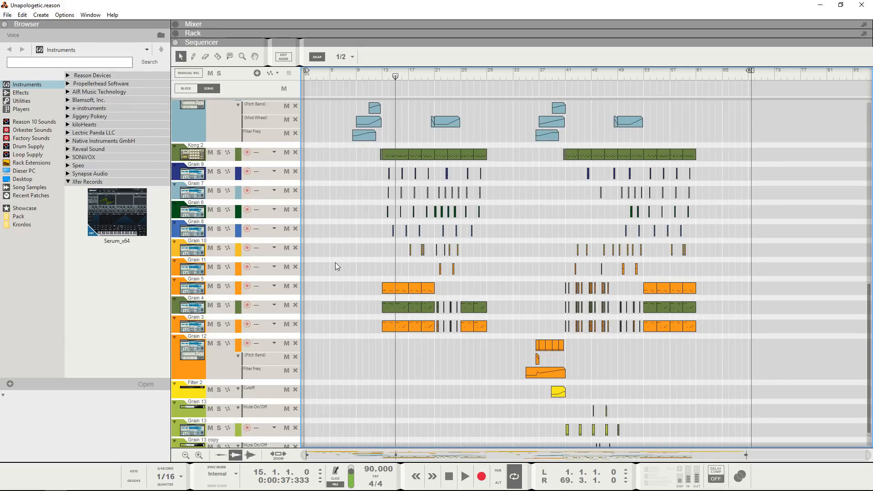
scroll(330, 261, up, 2)
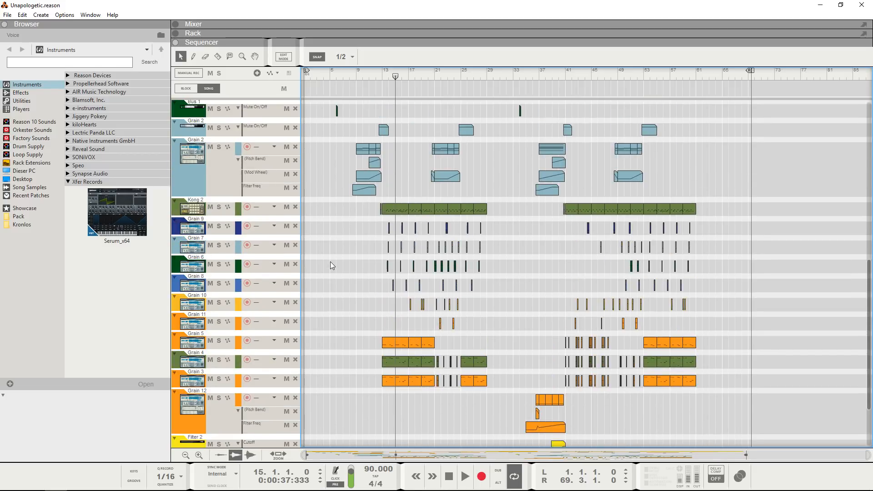
key(F6)
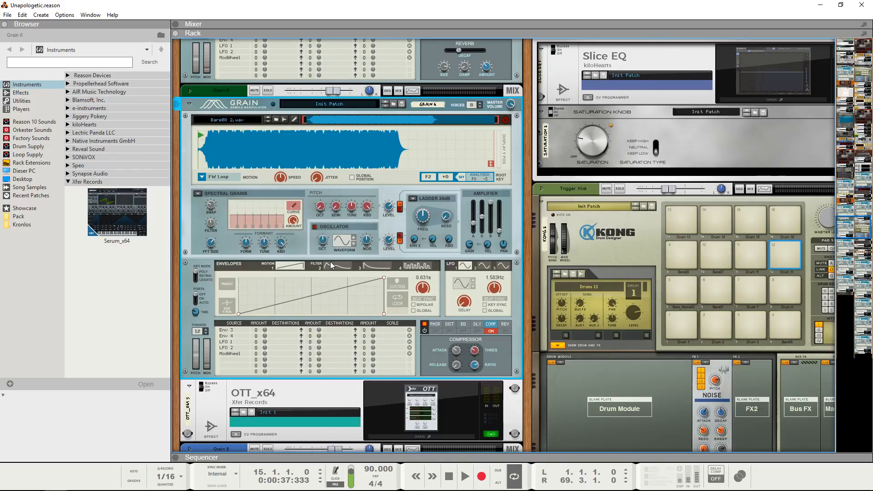
key(F7)
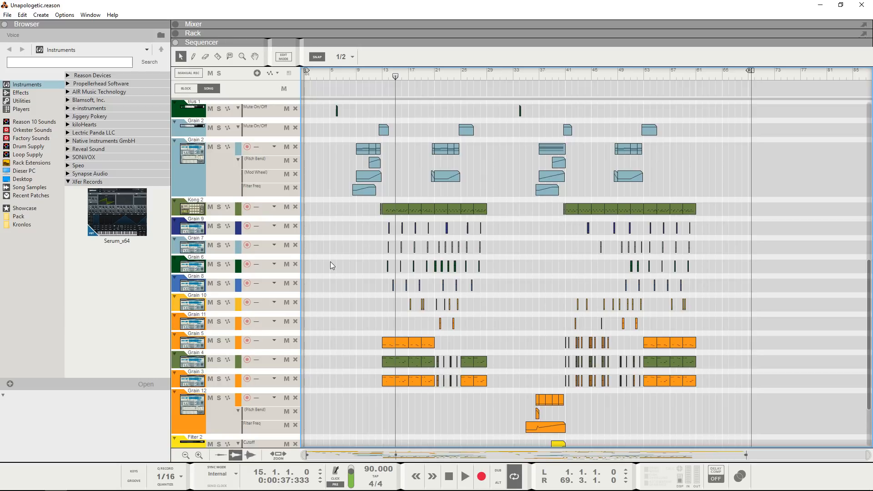
scroll(336, 258, down, 2)
scroll(334, 256, up, 3)
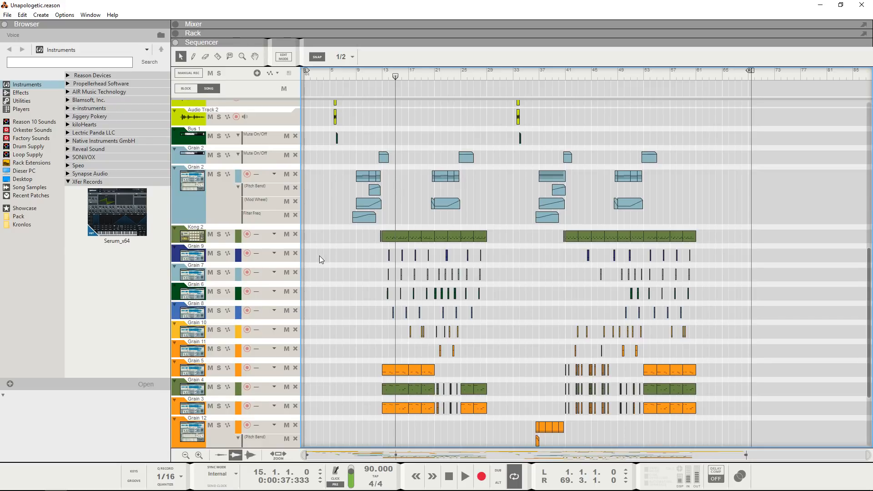
In the rack, move Grain 6's sample start marker well into the waveform and its end marker close to the waveform's end
scroll(315, 258, up, 1)
scroll(318, 254, down, 4)
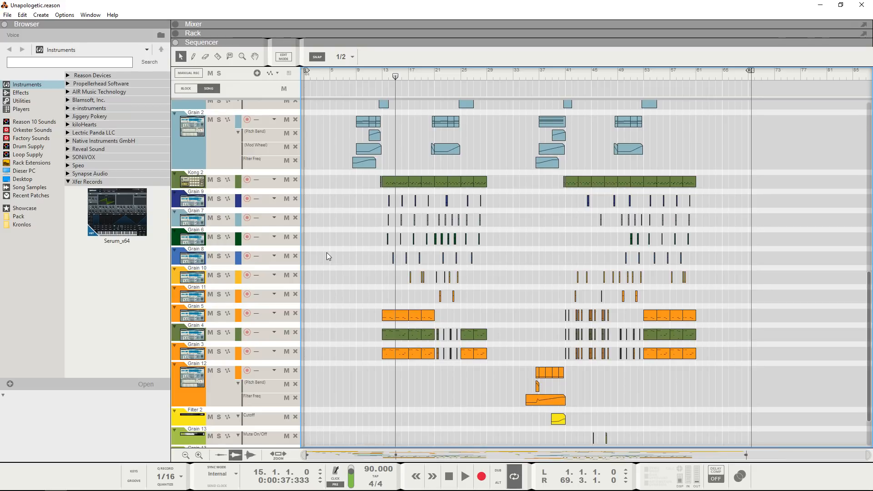
key(F6)
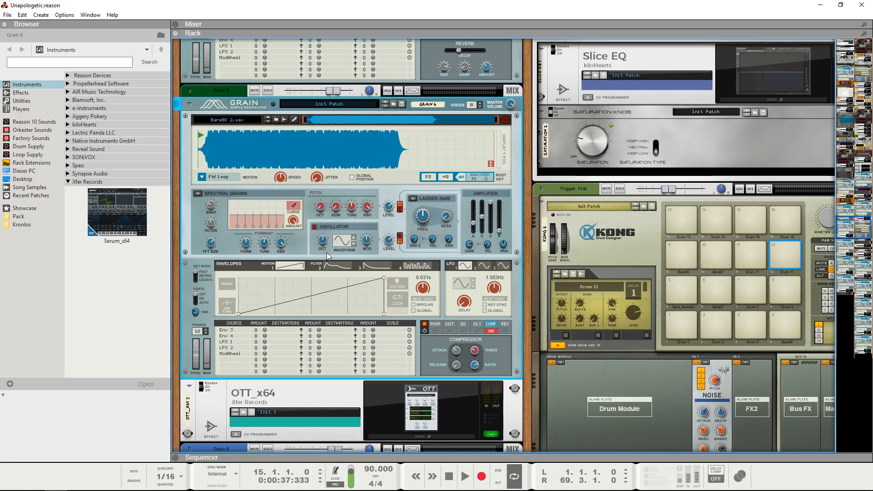
scroll(326, 185, up, 2)
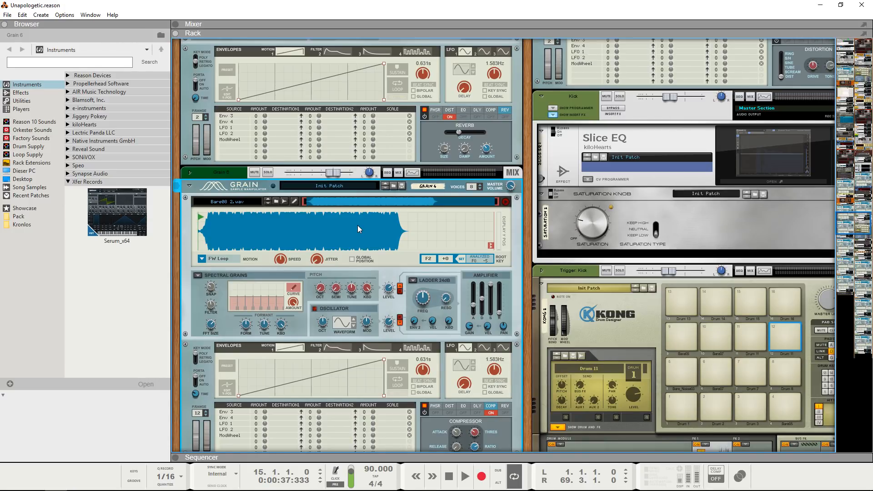
scroll(253, 214, down, 1)
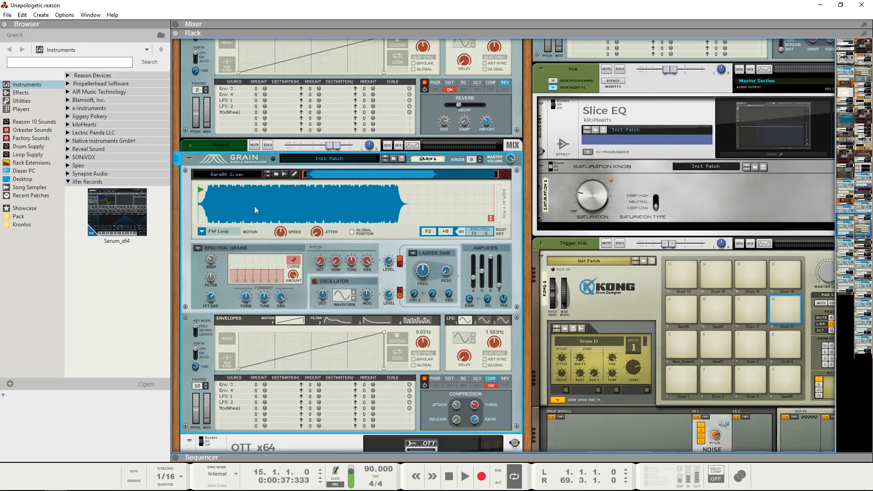
click(179, 160)
click(506, 175)
drag(201, 189, 295, 192)
drag(491, 218, 386, 218)
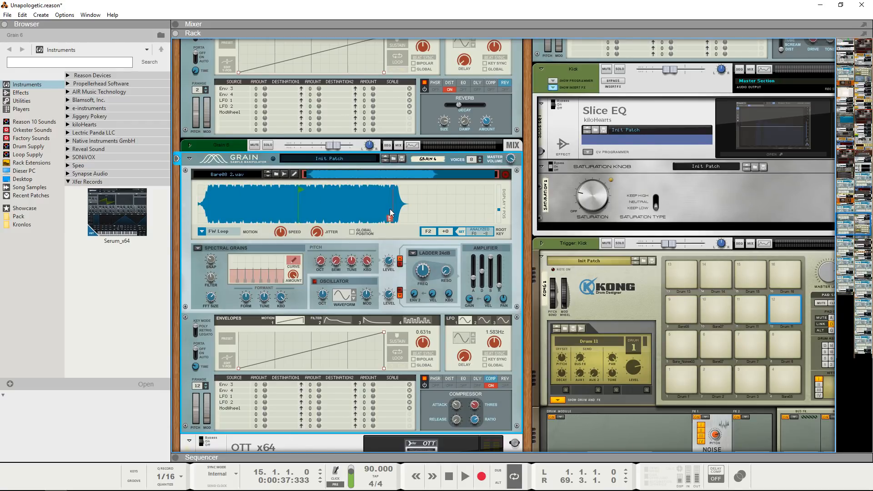
drag(291, 189, 282, 189)
Reverse the Bare08 2.wav sample loaded in Grain 6 and save the edited sample
click(295, 174)
click(449, 233)
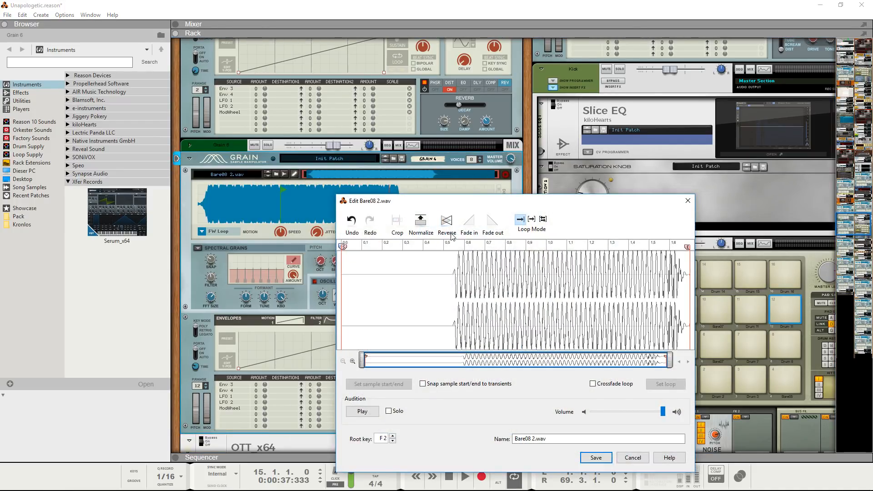
click(593, 459)
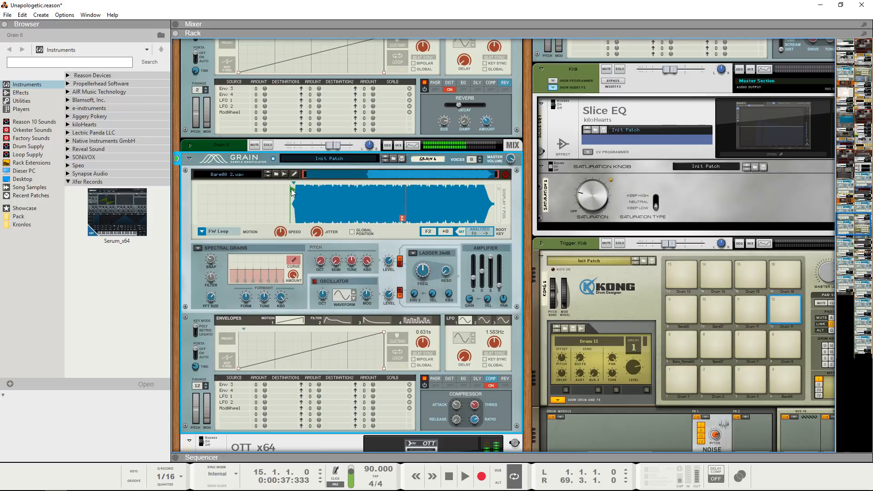
Place Grain 6's start marker just before the reversed waveform and set the amplifier release to 23 ms
drag(474, 279, 482, 273)
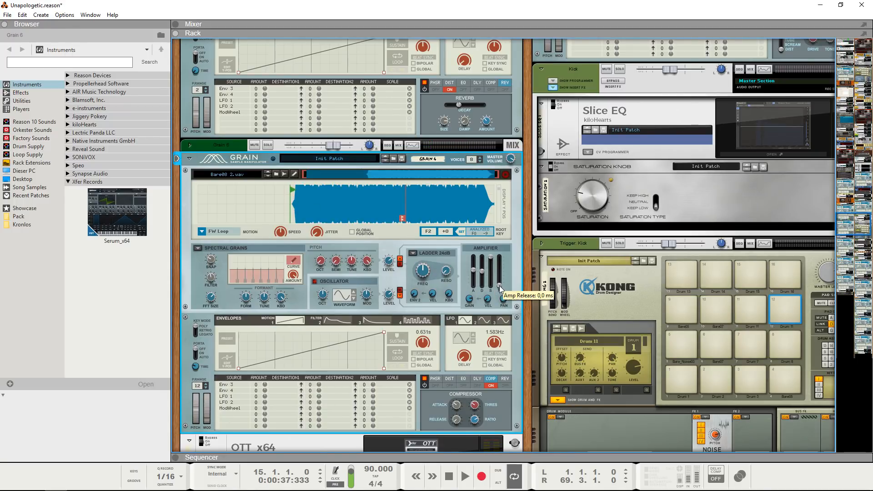
click(202, 231)
click(204, 218)
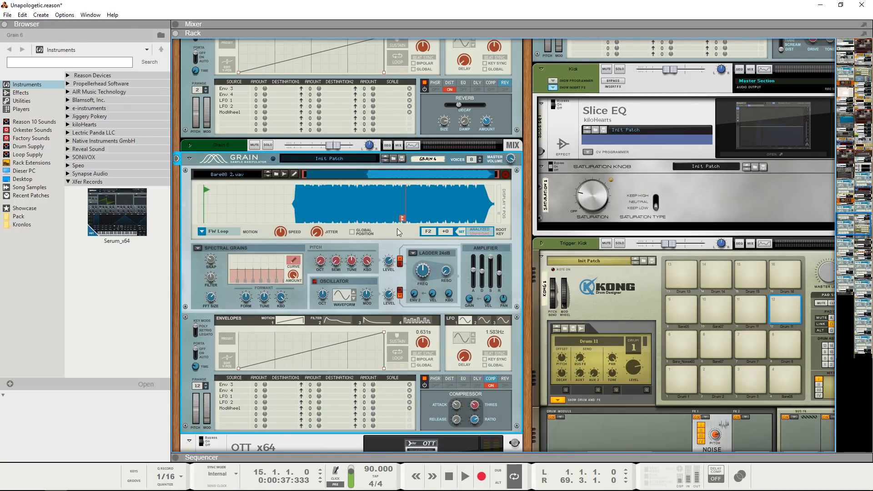
drag(252, 193, 288, 194)
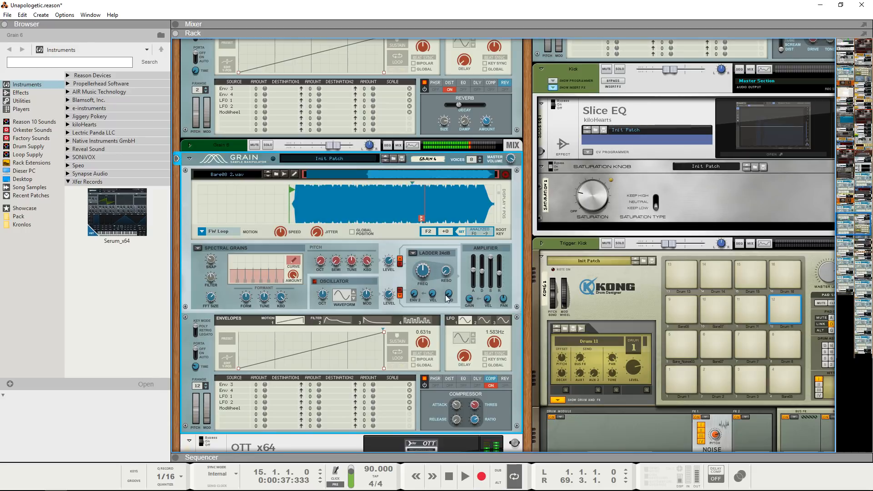
drag(500, 274, 501, 289)
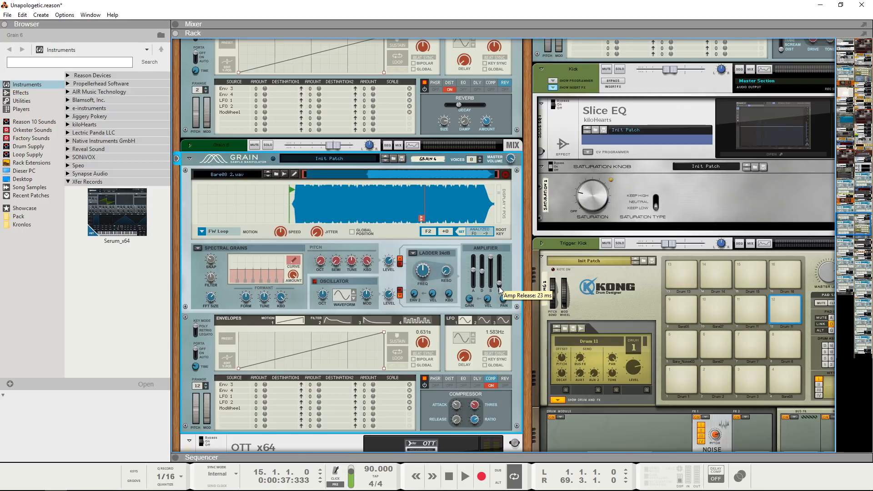
Examine the Grain 5 device above Grain 6, including its Bare02 2.wav sample and long grain settings
scroll(519, 278, down, 2)
scroll(523, 271, up, 8)
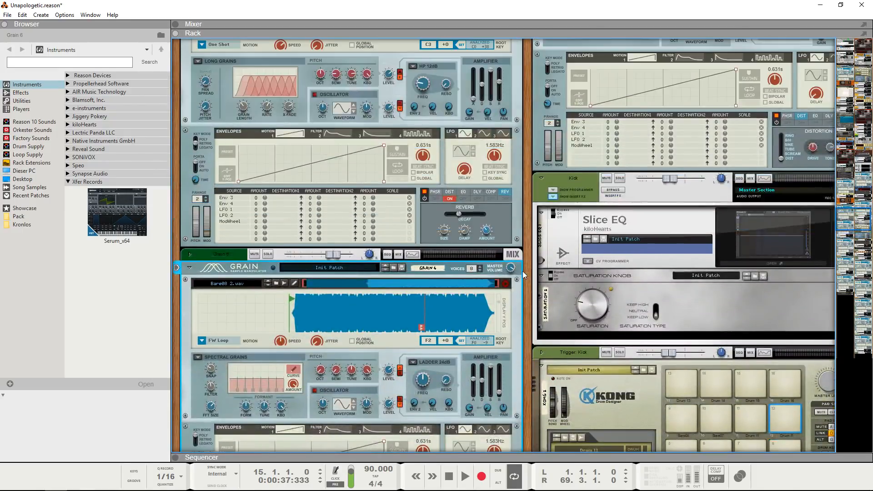
scroll(530, 294, up, 3)
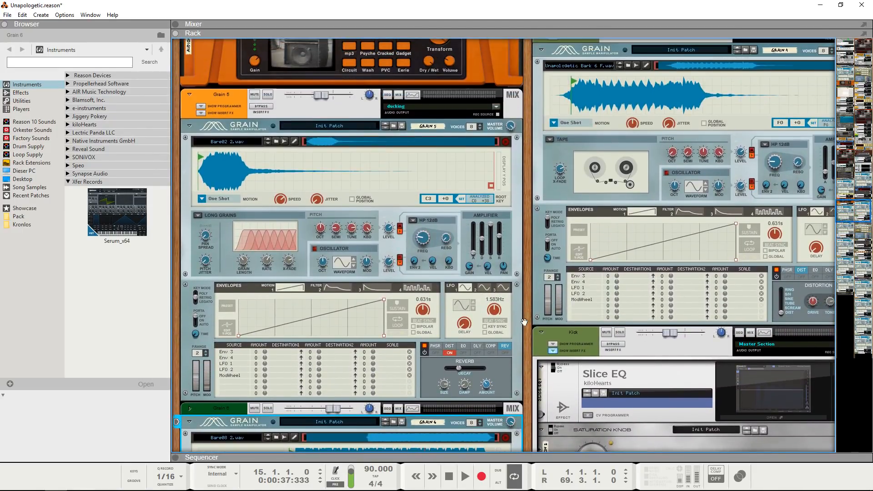